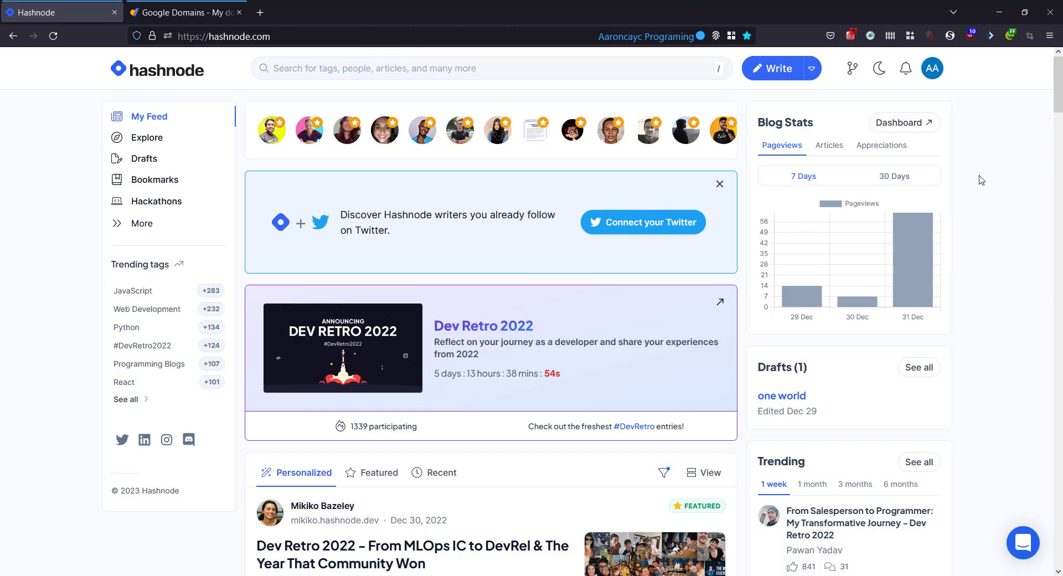
Open the Hashnode account menu, browse the My blog submenu, then reopen the profile menu
{"action": "left_click", "coordinate": [932, 69]}
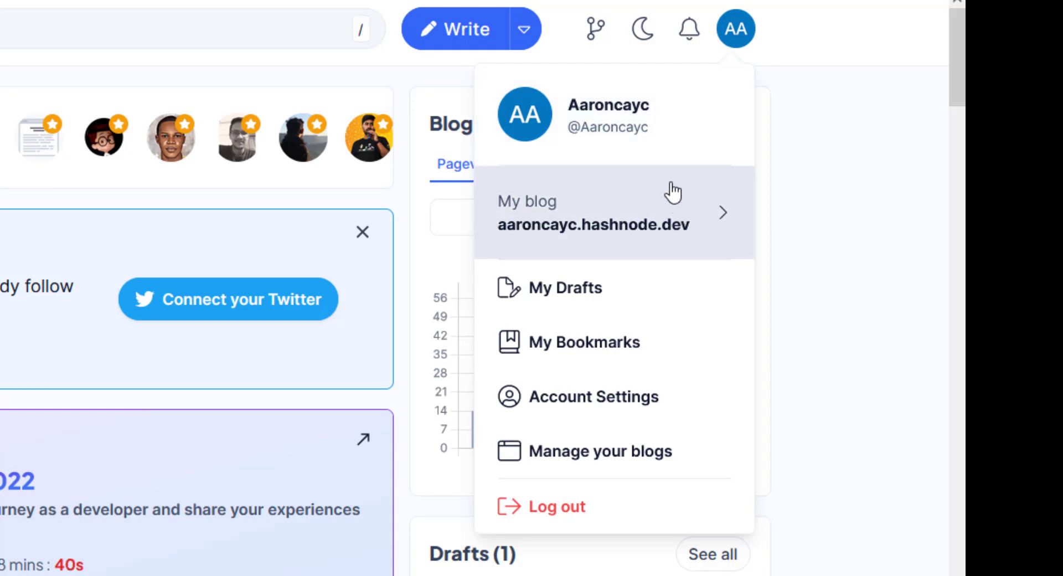
{"action": "left_click", "coordinate": [661, 225]}
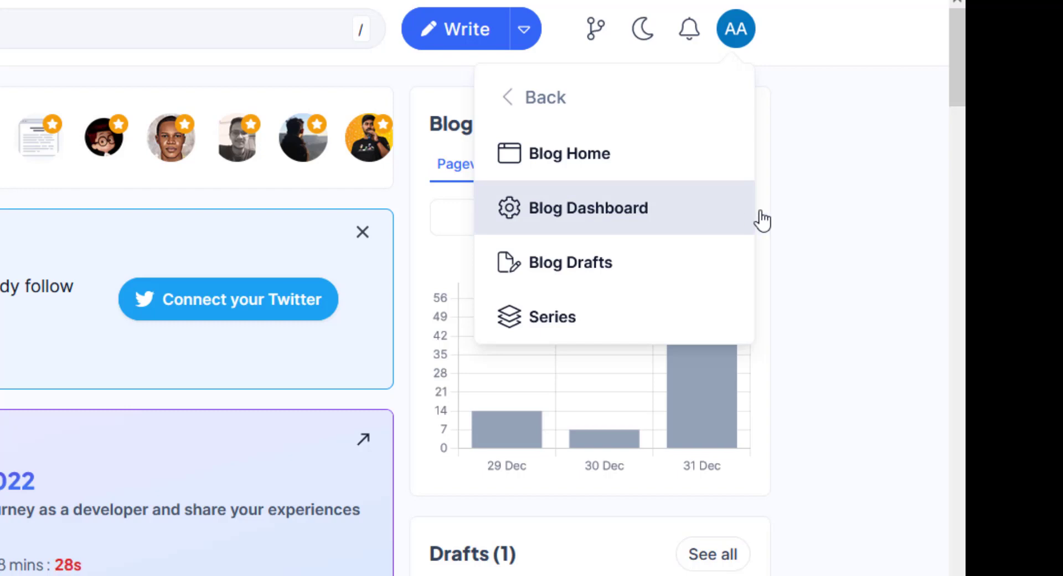
{"action": "left_click", "coordinate": [875, 254]}
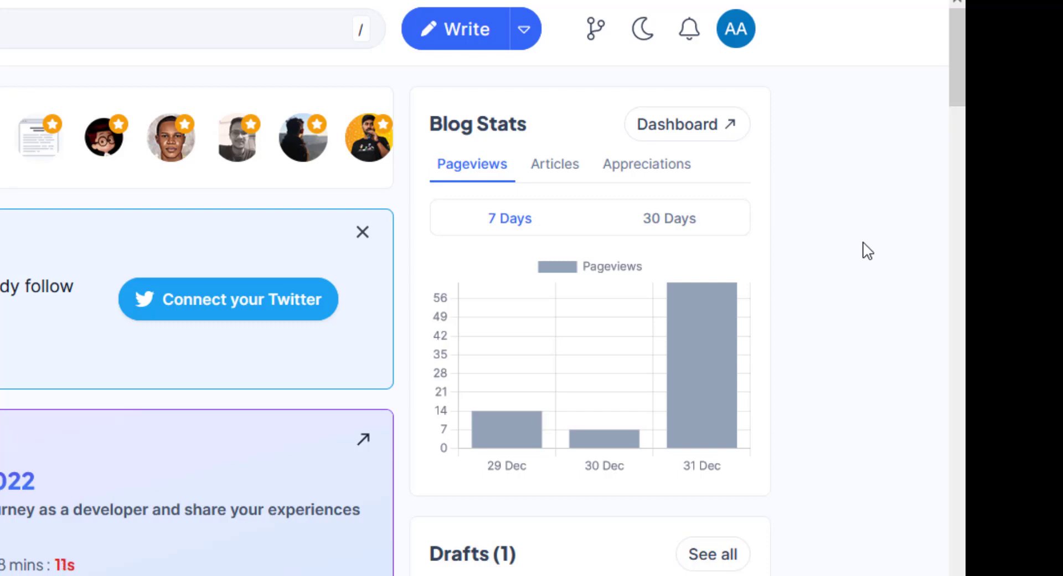
{"action": "left_click", "coordinate": [736, 30]}
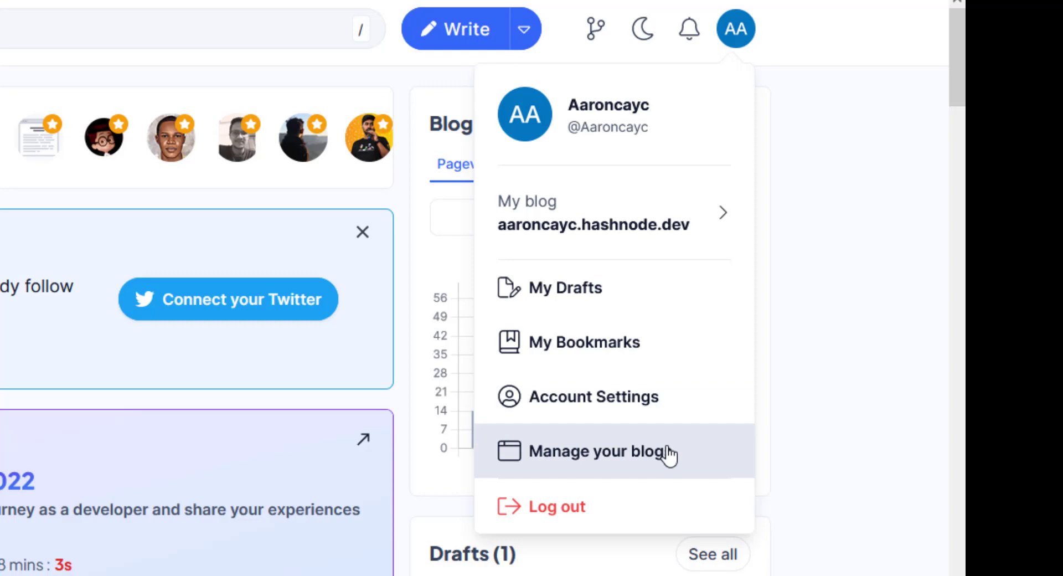
Open the 'Technology Programing Productivity' blog dashboard from Manage your blogs and review General Settings
{"action": "left_click", "coordinate": [699, 461]}
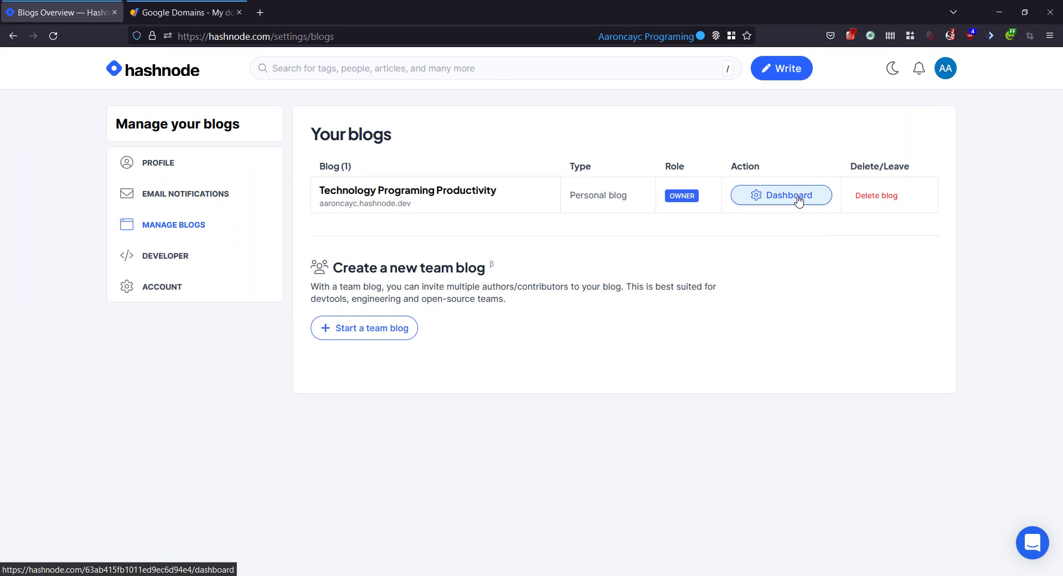
{"action": "left_click", "coordinate": [799, 201]}
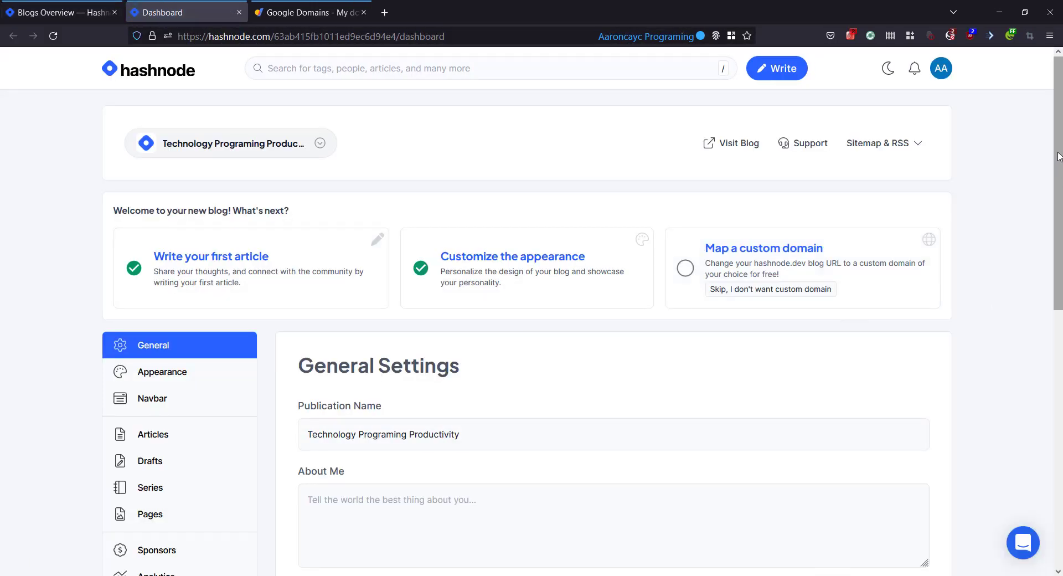
{"action": "left_click_drag", "start_coordinate": [1058, 160], "coordinate": [1053, 287]}
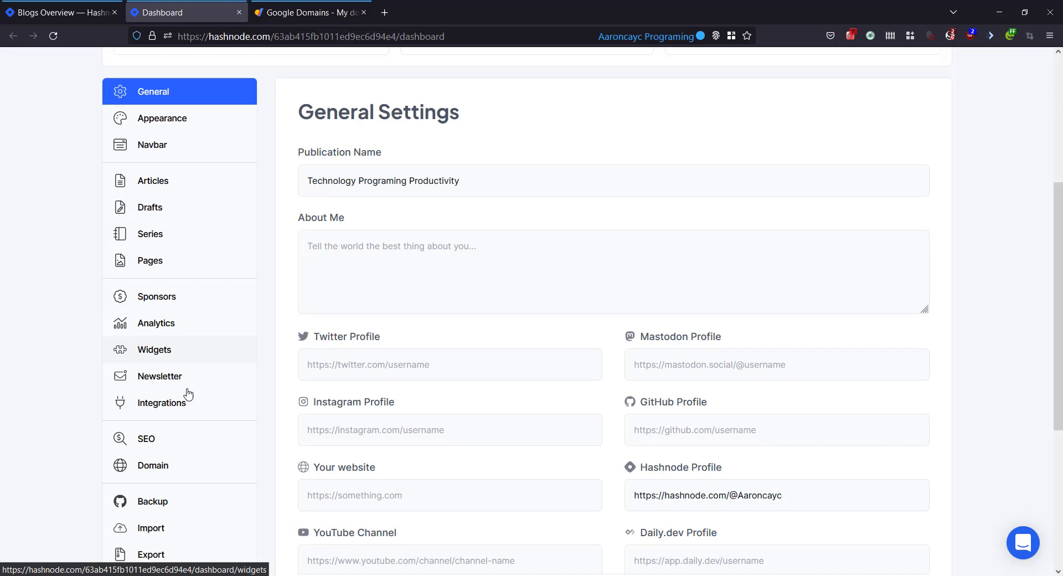
Enter blogging.aaroncayc.me in the Custom Domain field of the blog's Domain settings
{"action": "left_click", "coordinate": [201, 473]}
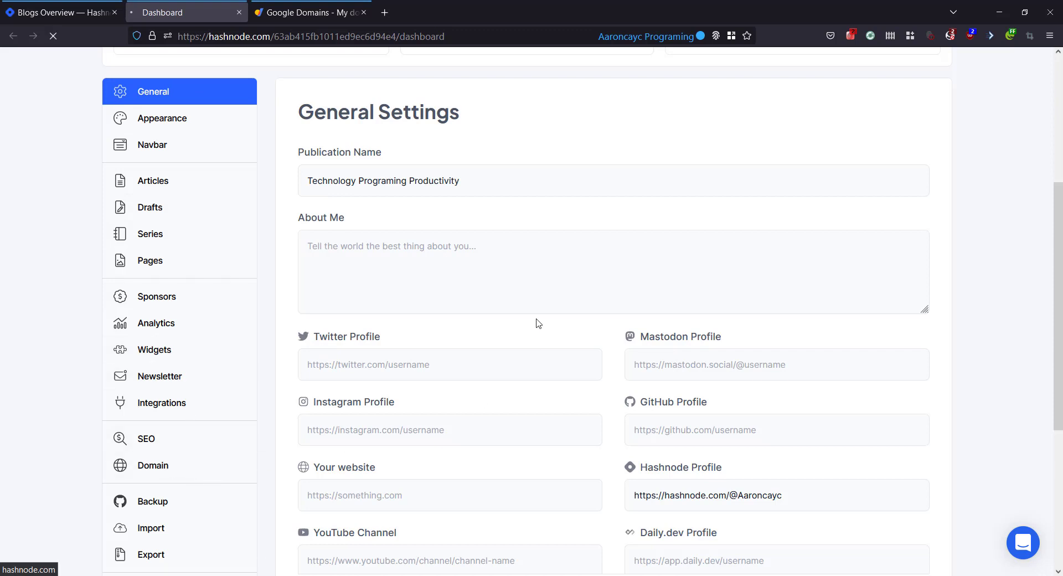
{"action": "scroll", "coordinate": [1024, 314], "scroll_direction": "down", "scroll_amount": 4}
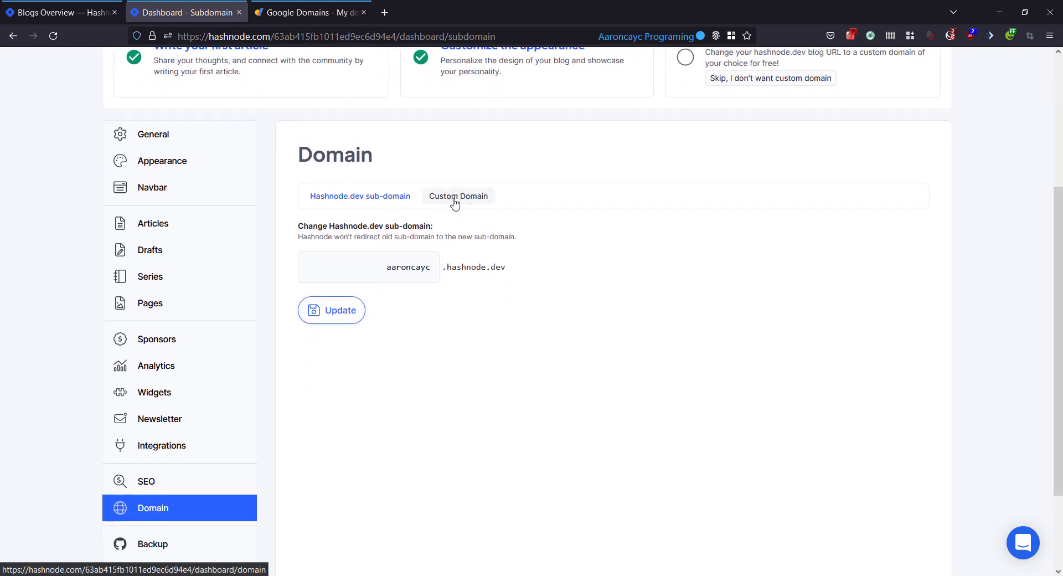
{"action": "left_click", "coordinate": [452, 200]}
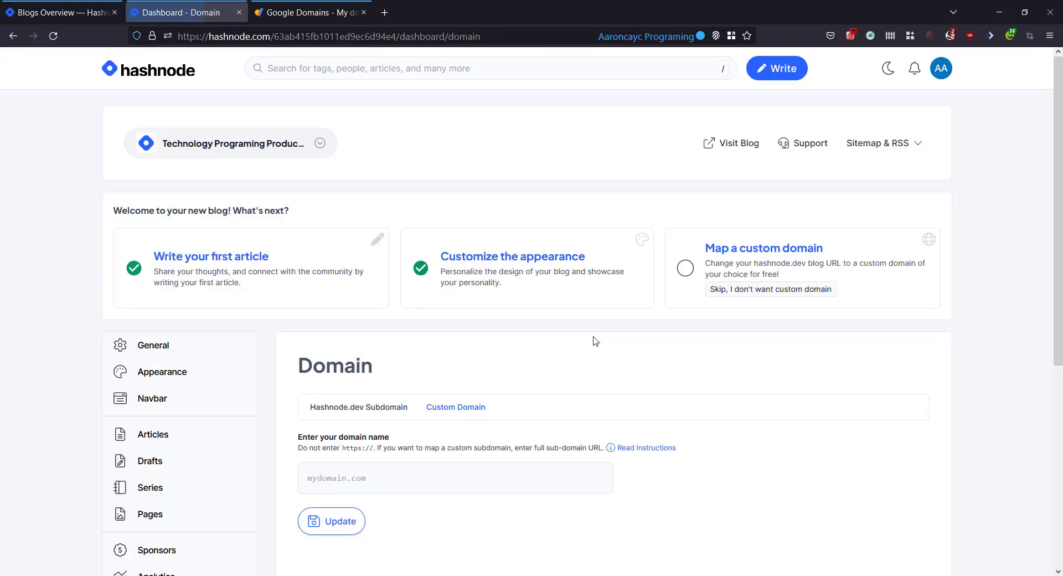
{"action": "scroll", "coordinate": [976, 383], "scroll_direction": "down", "scroll_amount": 4}
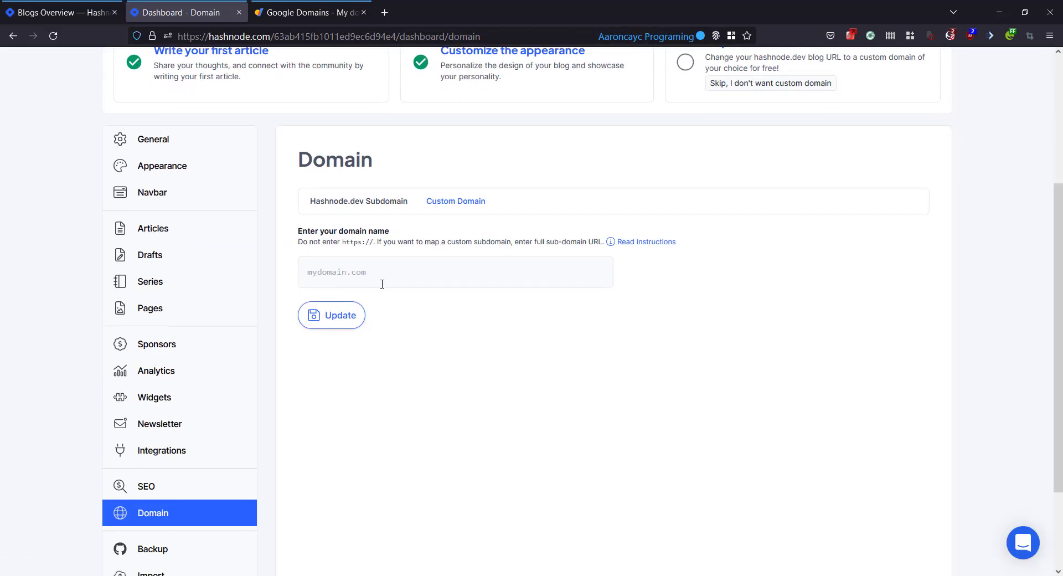
{"action": "left_click", "coordinate": [383, 277]}
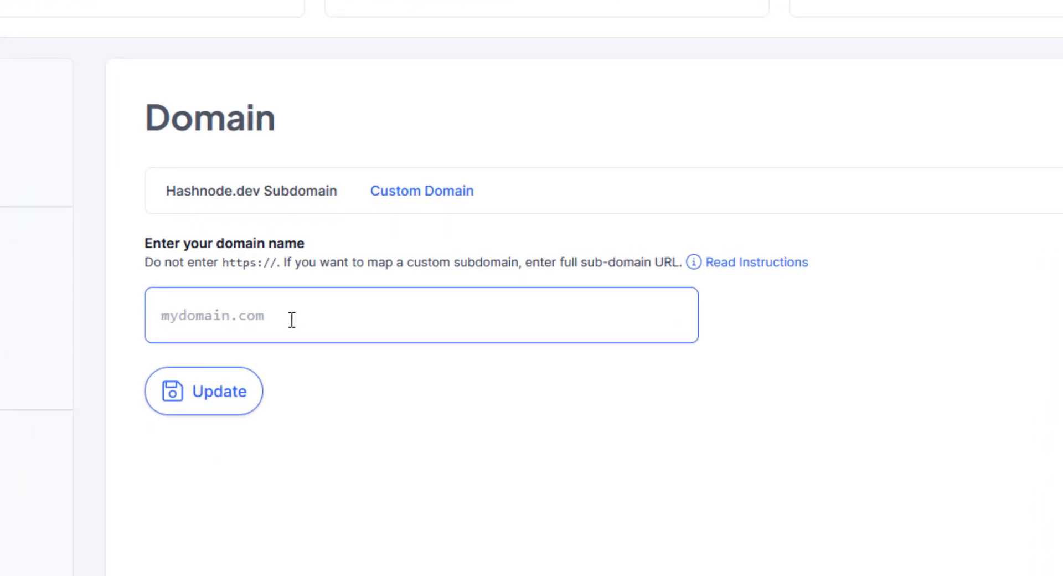
{"action": "type", "text": "blogging"}
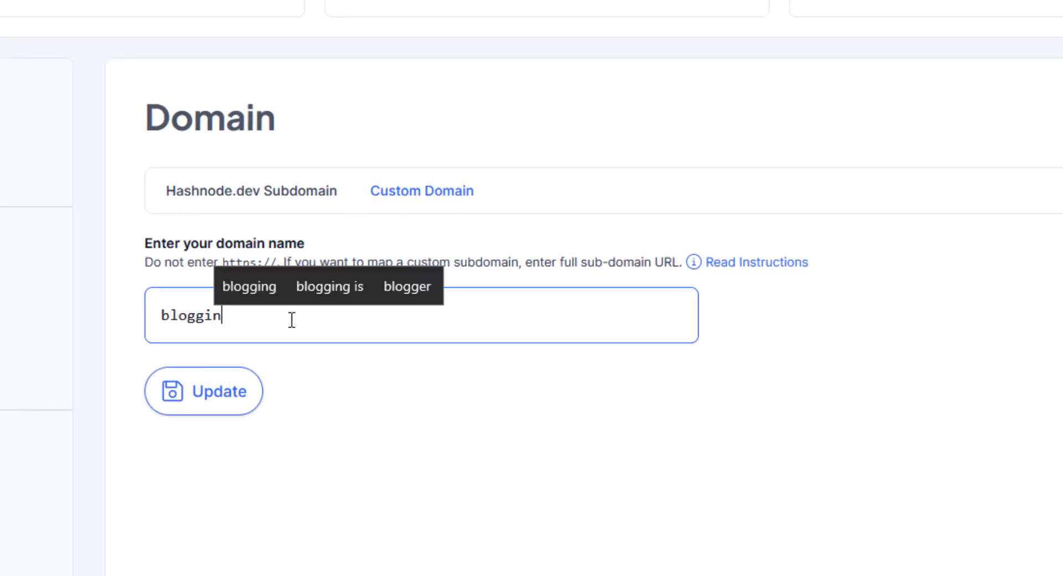
{"action": "left_click", "coordinate": [374, 512]}
{"action": "left_click", "coordinate": [339, 330]}
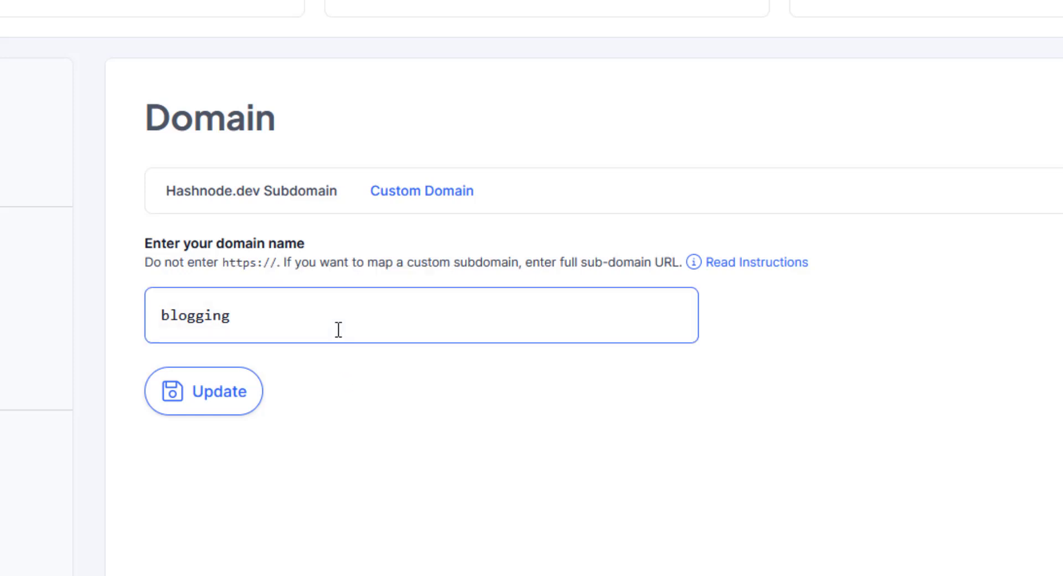
{"action": "type", "text": ".aaron"}
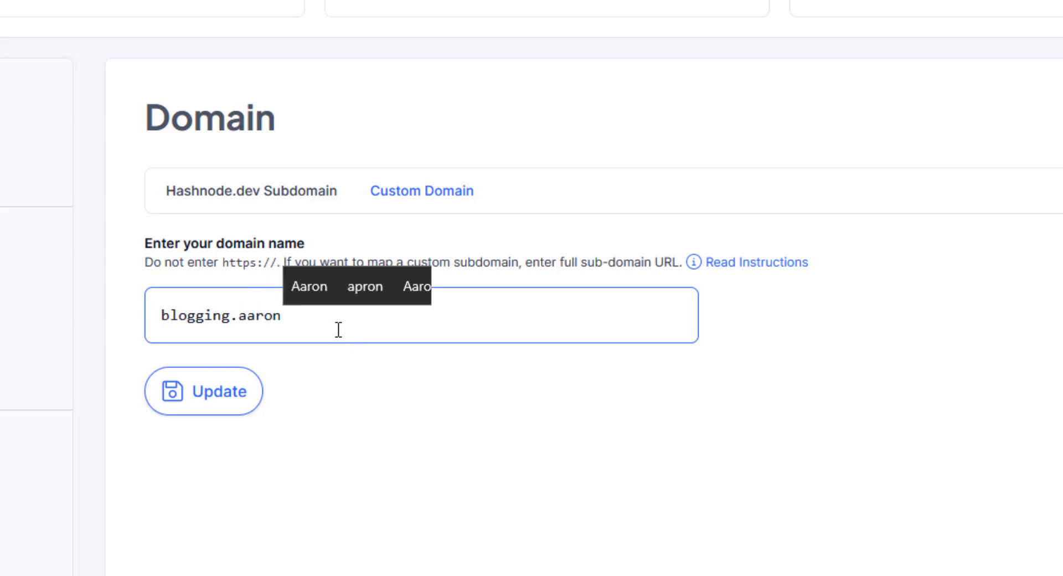
{"action": "type", "text": "cayc.me"}
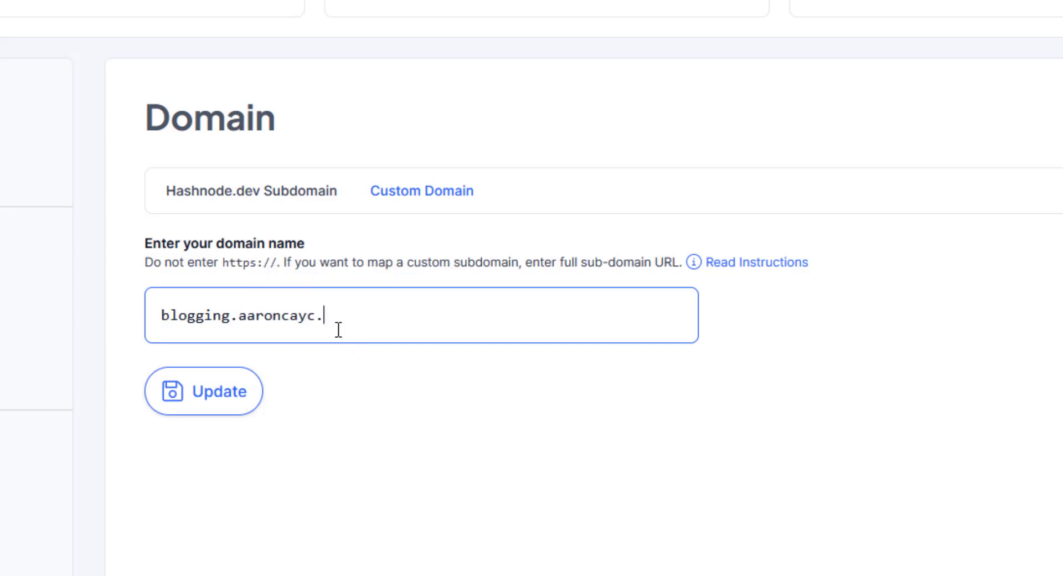
{"action": "left_click", "coordinate": [382, 405]}
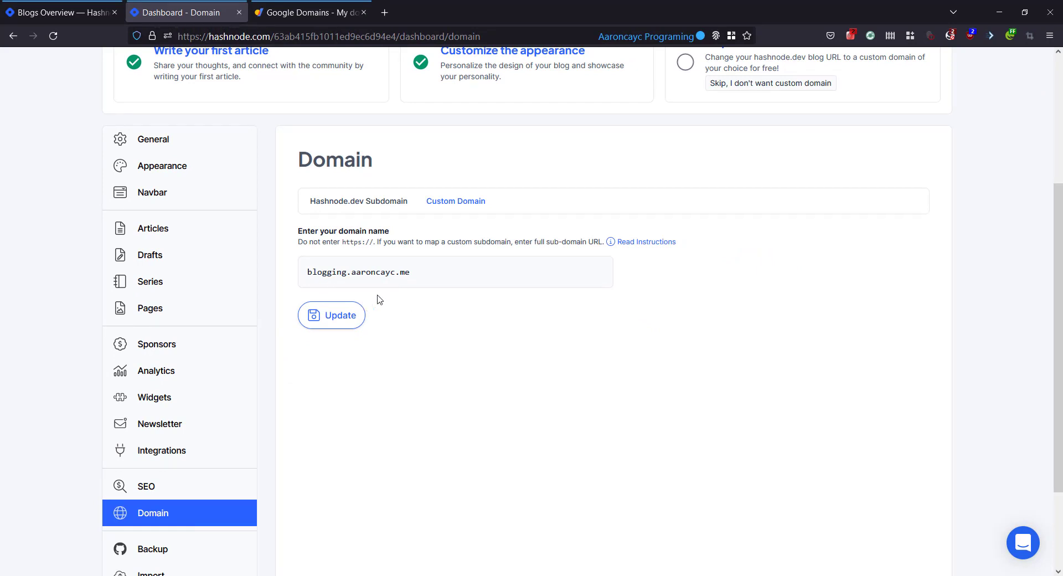
Save blogging.aaroncayc.me as the blog's custom domain and copy the domain name
{"action": "left_click", "coordinate": [340, 319]}
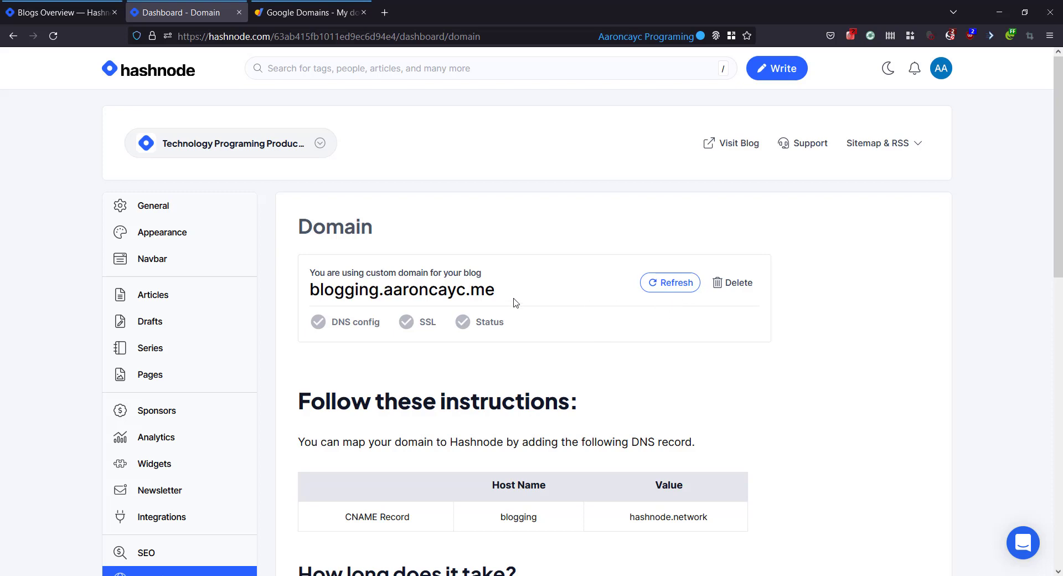
{"action": "left_click_drag", "start_coordinate": [508, 290], "coordinate": [311, 288]}
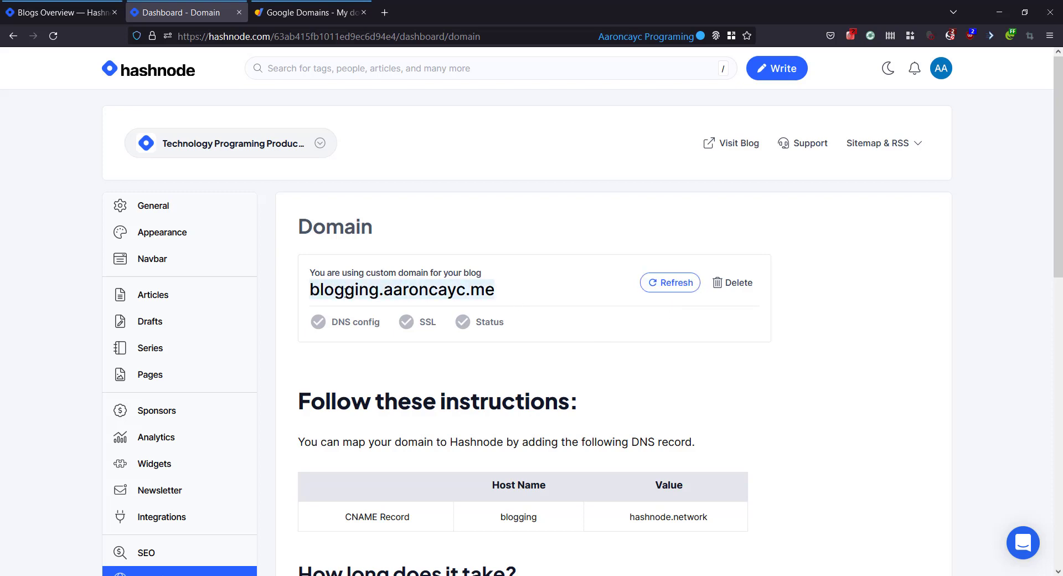
{"action": "right_click", "coordinate": [345, 294]}
{"action": "left_click", "coordinate": [363, 393]}
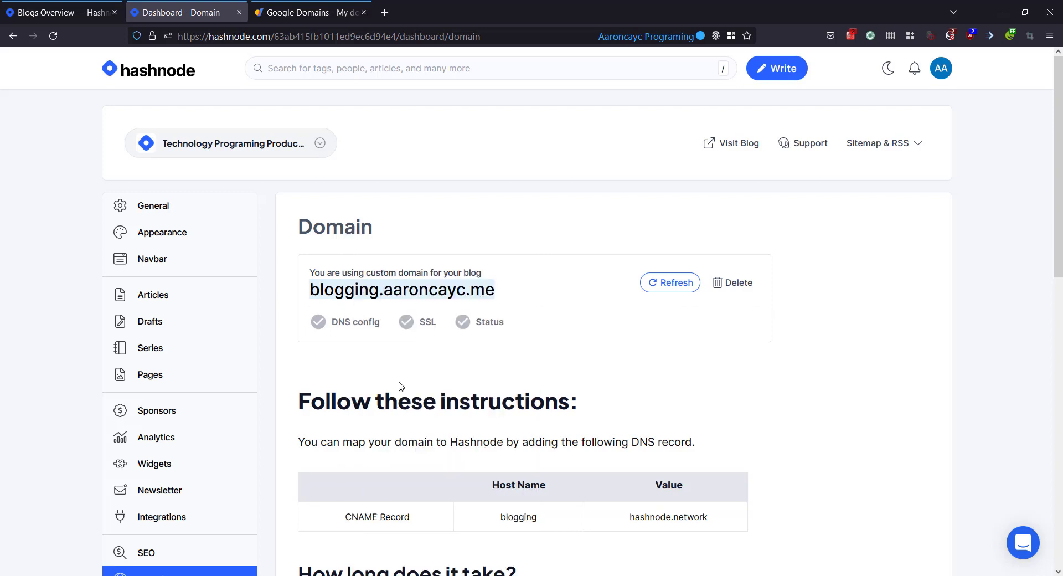
{"action": "left_click", "coordinate": [545, 294]}
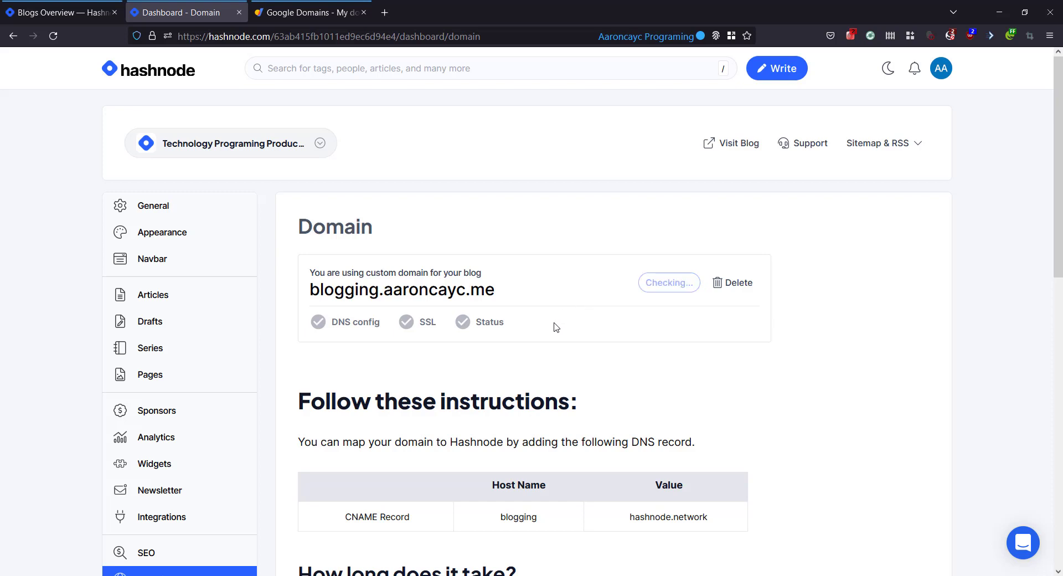
Open the DNS page for aaroncayc.me in the Google Domains tab
{"action": "left_click", "coordinate": [317, 19]}
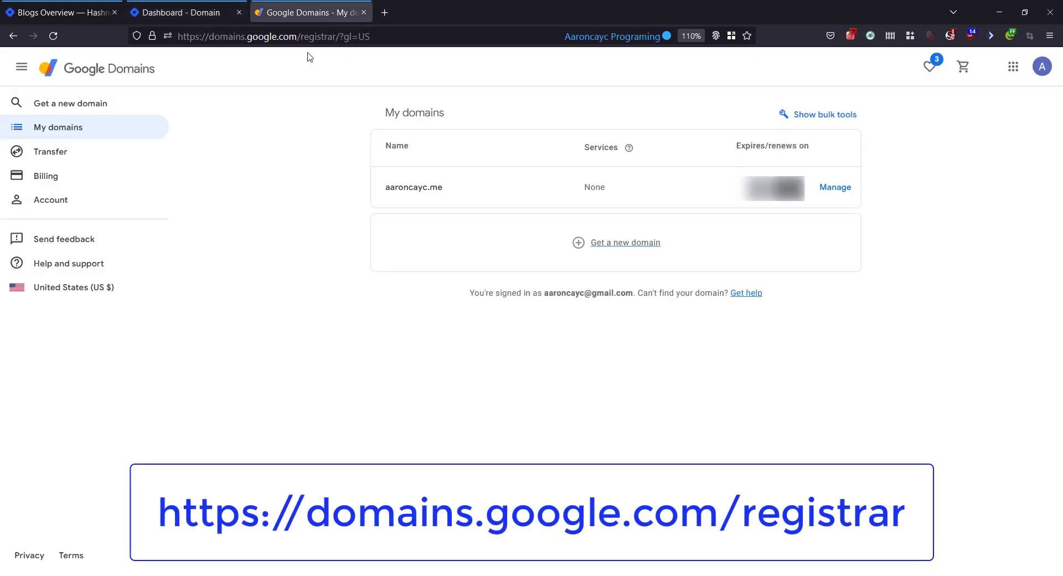
{"action": "left_click", "coordinate": [835, 189]}
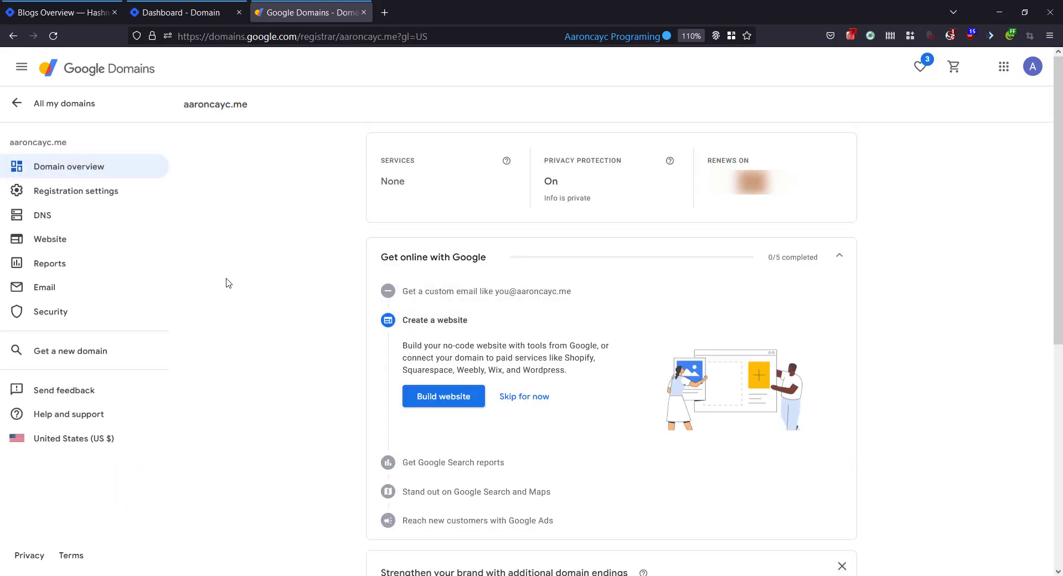
{"action": "left_click", "coordinate": [83, 217]}
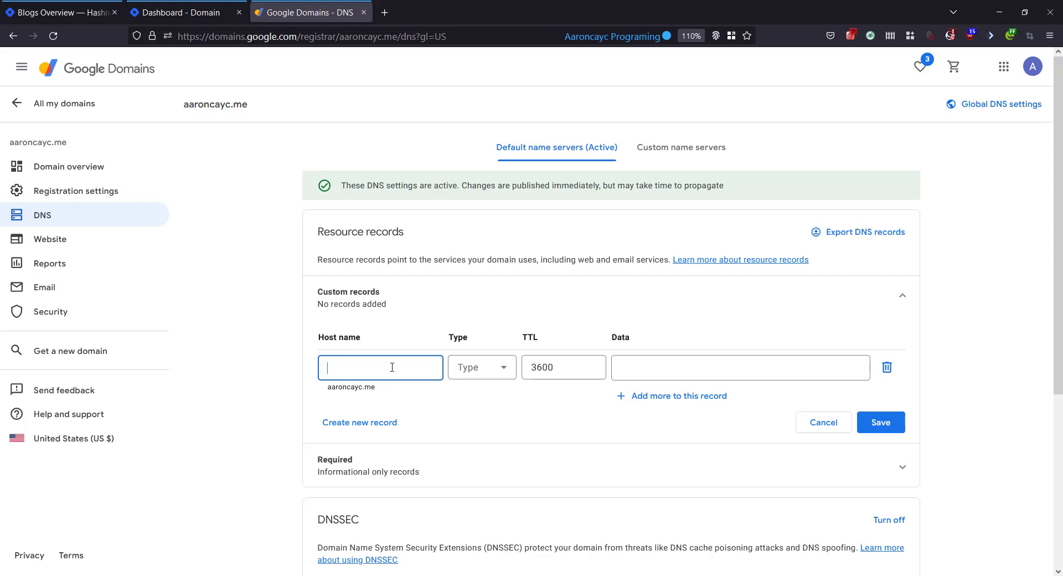
{"action": "left_click_drag", "start_coordinate": [365, 339], "coordinate": [315, 338]}
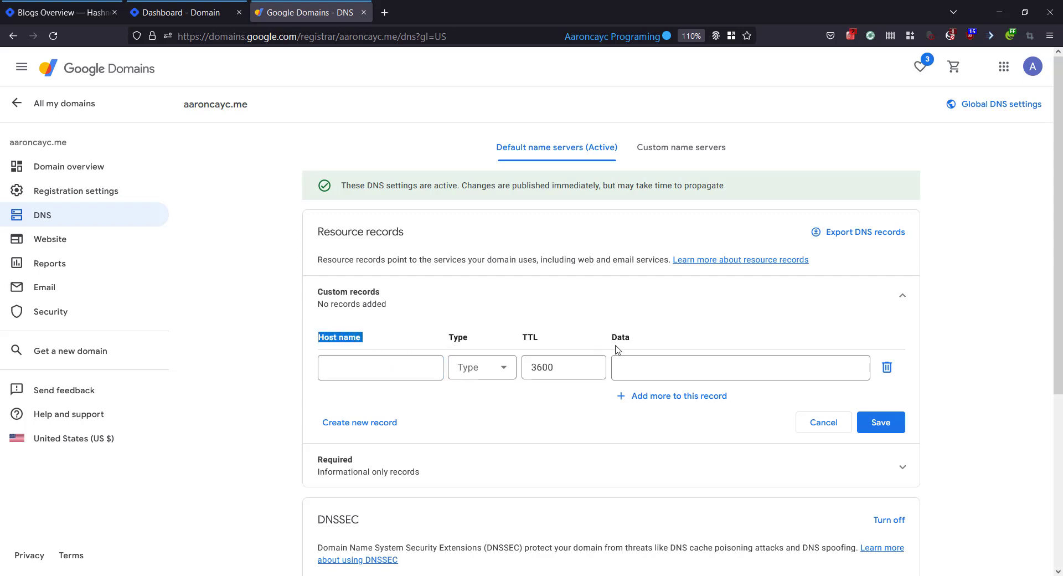
Set the custom record's host name to 'blogging' by pasting the subdomain and trimming '.aaroncayc.me'
{"action": "left_click", "coordinate": [415, 393]}
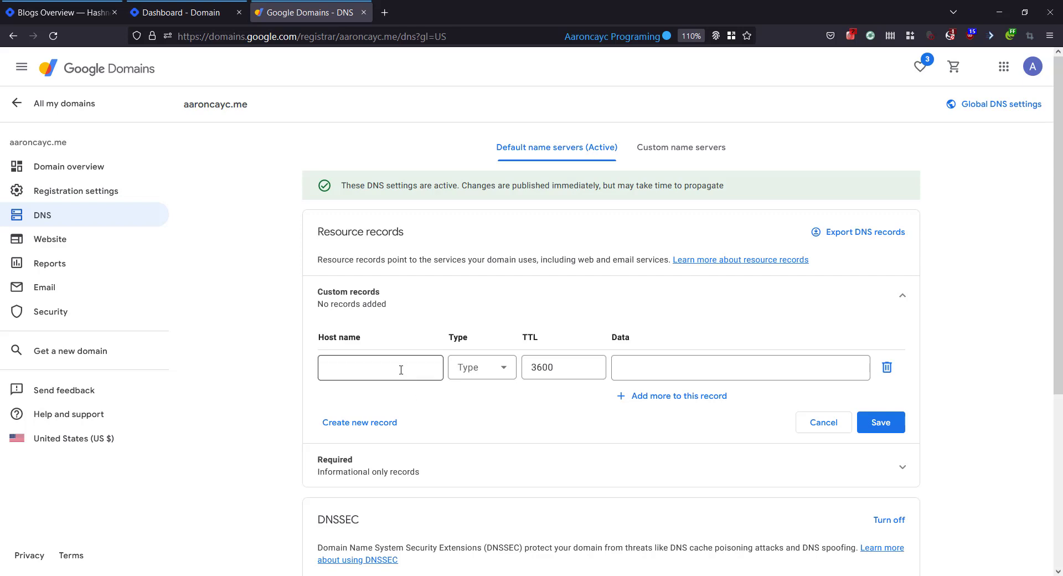
{"action": "left_click", "coordinate": [401, 369]}
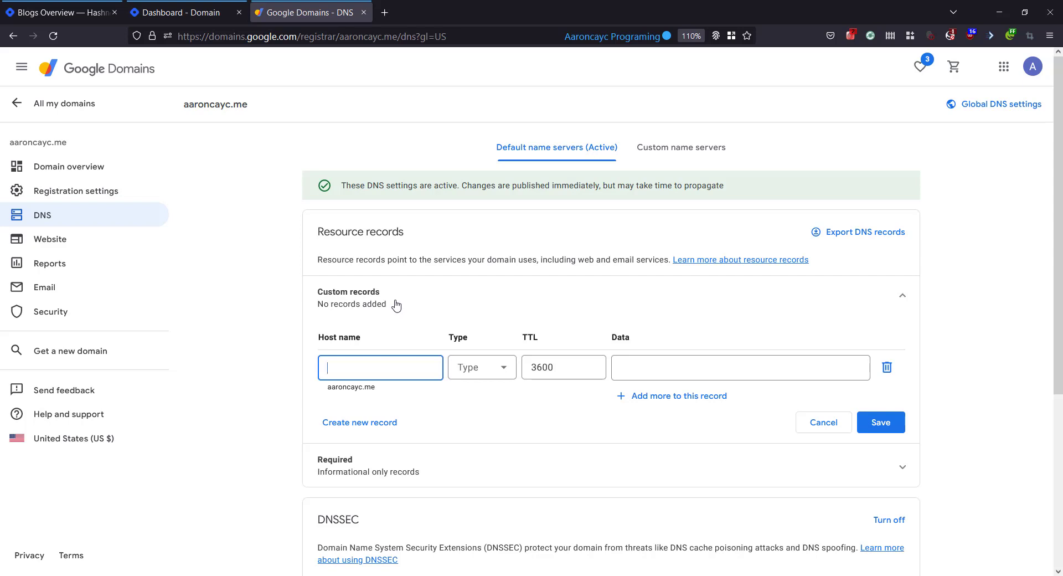
{"action": "key", "text": "ctrl+v"}
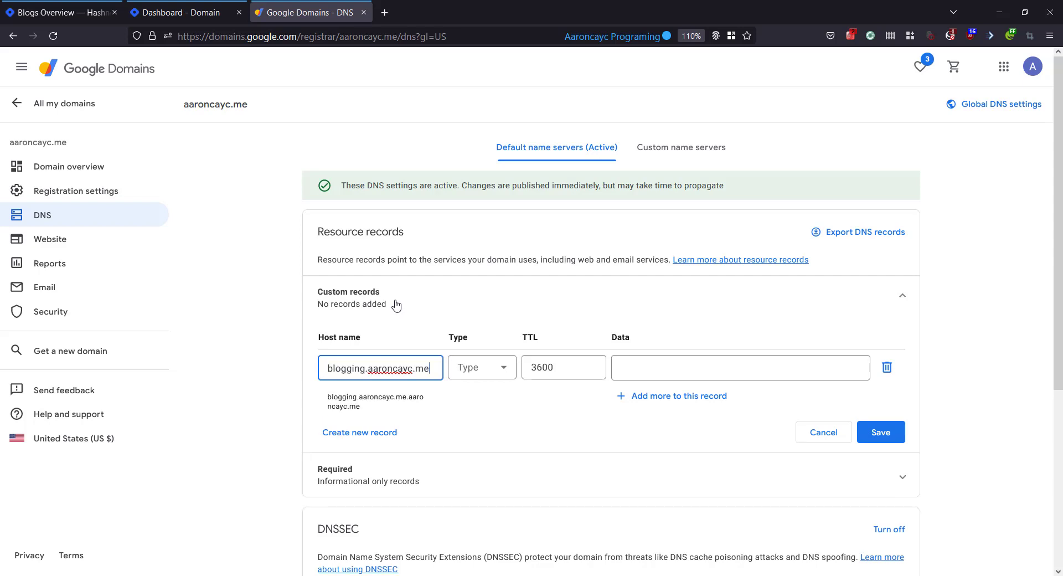
{"action": "key", "text": "BackSpace"}
{"action": "key", "text": "BackSpace"}
{"action": "key", "text": "BackSpace"}
{"action": "key", "text": "BackSpace"}
{"action": "key", "text": "BackSpace"}
{"action": "key", "text": "BackSpace"}
{"action": "key", "text": "BackSpace"}
{"action": "key", "text": "BackSpace"}
{"action": "key", "text": "BackSpace"}
{"action": "key", "text": "BackSpace"}
{"action": "key", "text": "BackSpace"}
{"action": "key", "text": "BackSpace"}
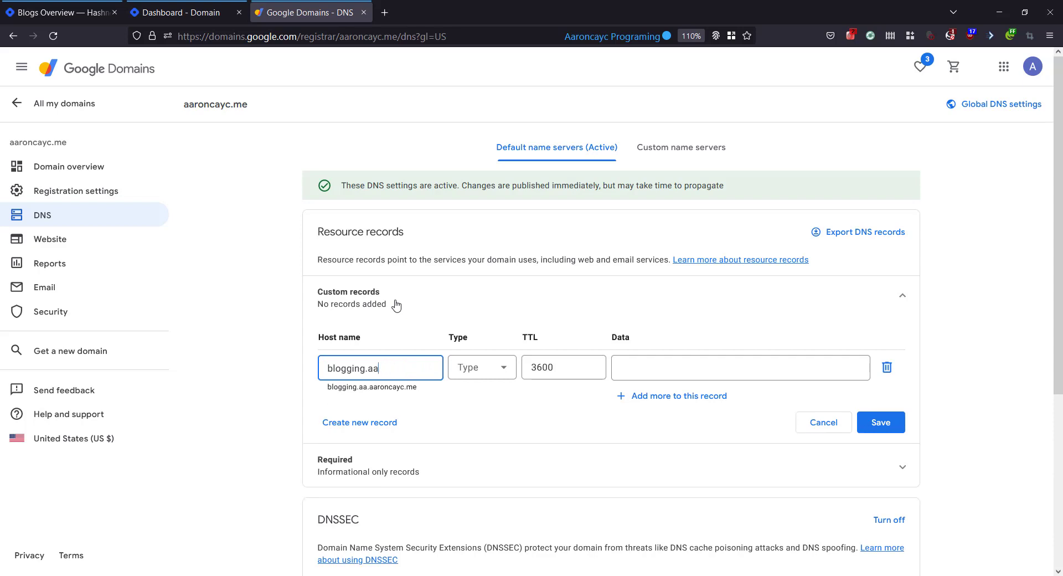
{"action": "key", "text": "BackSpace"}
{"action": "key", "text": "shift+Left"}
{"action": "key", "text": "shift+Left"}
{"action": "key", "text": "shift+Left"}
{"action": "key", "text": "shift+Left"}
{"action": "key", "text": "shift+Left"}
{"action": "key", "text": "shift+Left"}
{"action": "key", "text": "shift+Left"}
{"action": "key", "text": "shift+Left"}
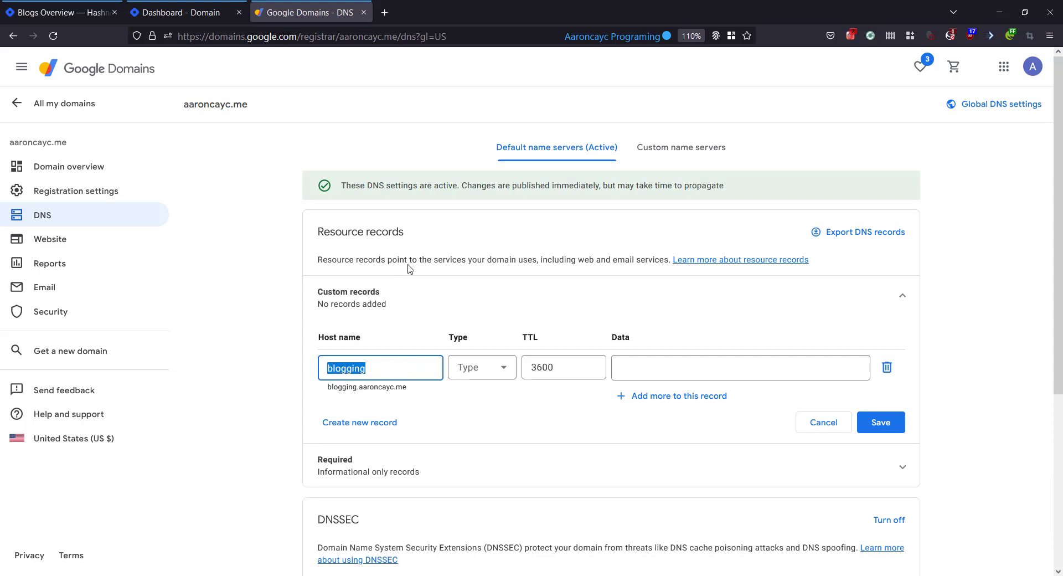
{"action": "left_click", "coordinate": [472, 317]}
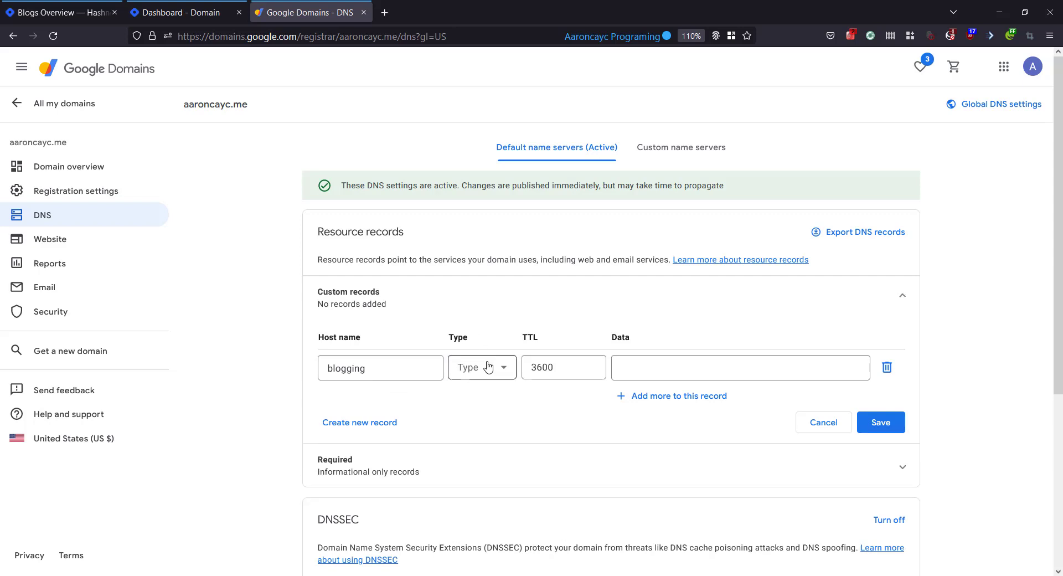
Change the blogging record's type to CNAME, correcting an accidental A selection
{"action": "left_click", "coordinate": [502, 372]}
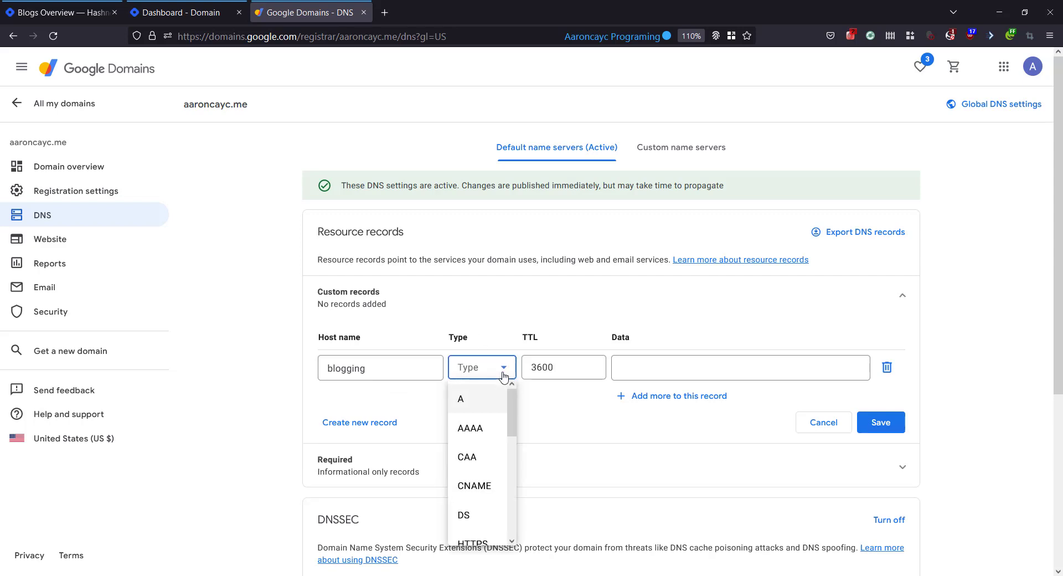
{"action": "left_click", "coordinate": [487, 407]}
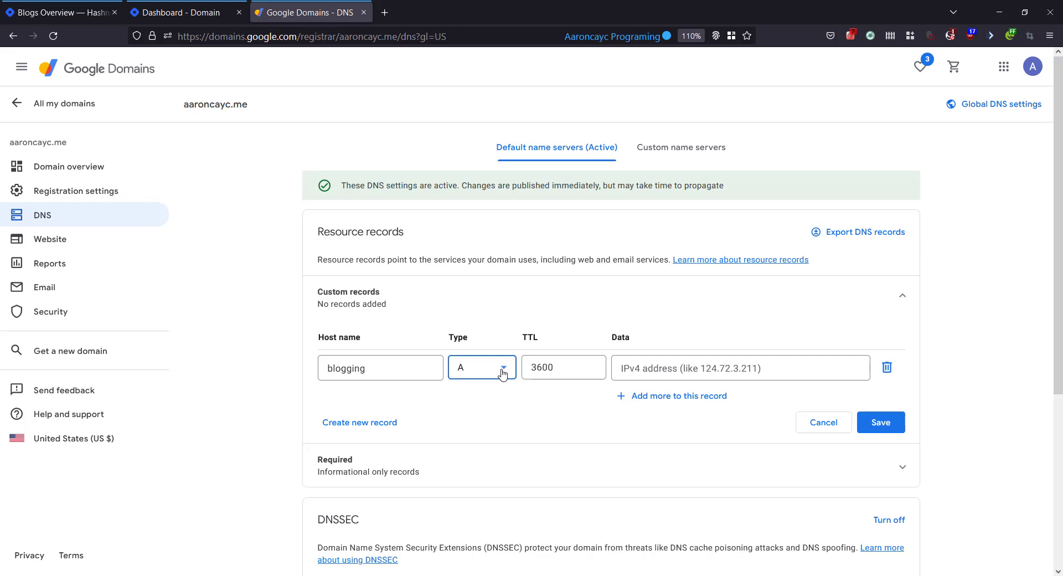
{"action": "left_click", "coordinate": [503, 371]}
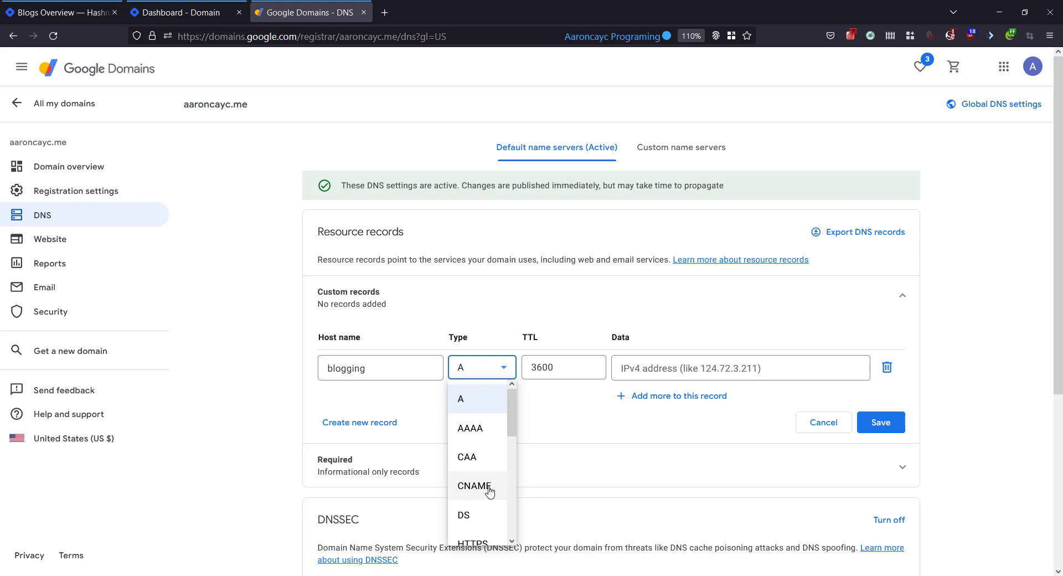
{"action": "left_click", "coordinate": [489, 491]}
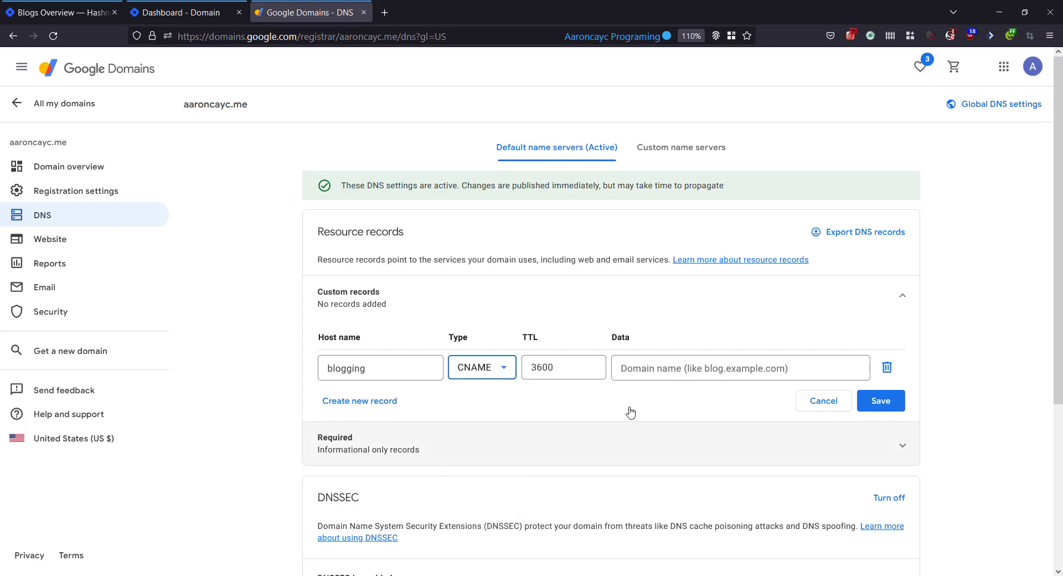
Paste hashnode.network from Notepad as the CNAME data and save the blogging record
{"action": "left_click", "coordinate": [679, 369]}
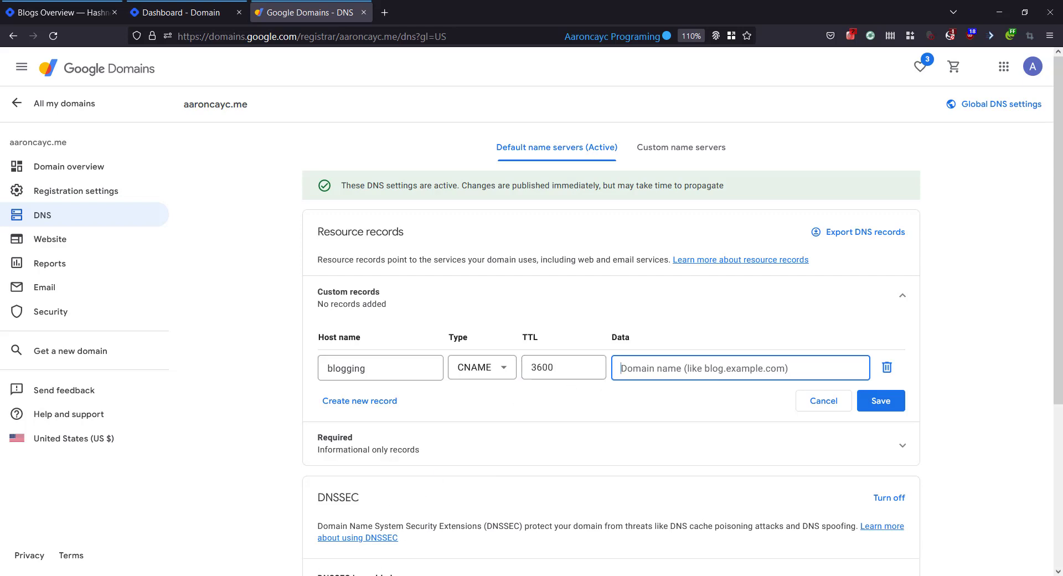
{"action": "key", "text": "alt+Tab"}
{"action": "left_click_drag", "start_coordinate": [118, 49], "coordinate": [12, 45]}
{"action": "key", "text": "alt+Tab"}
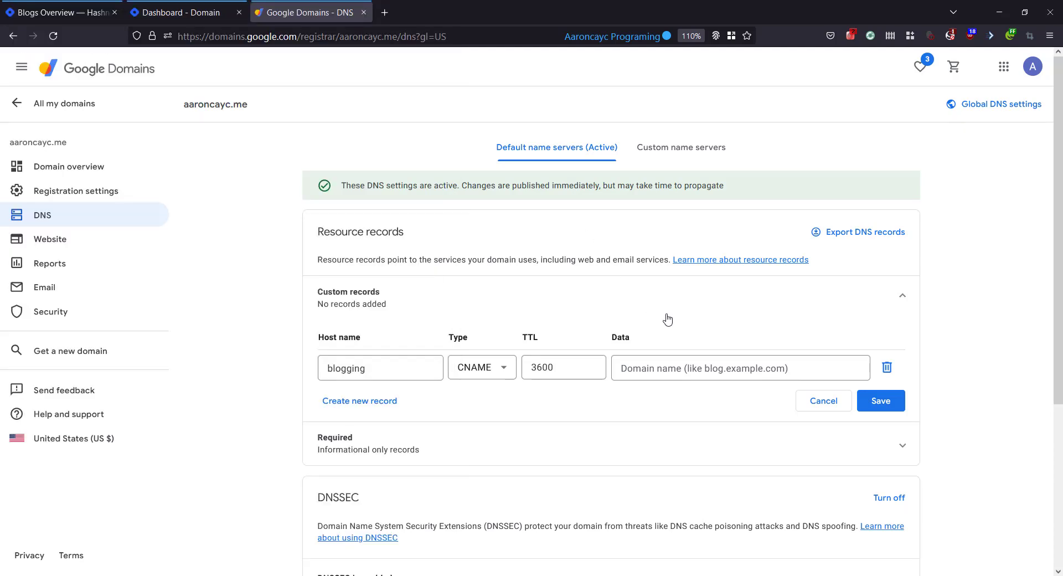
{"action": "left_click", "coordinate": [661, 369]}
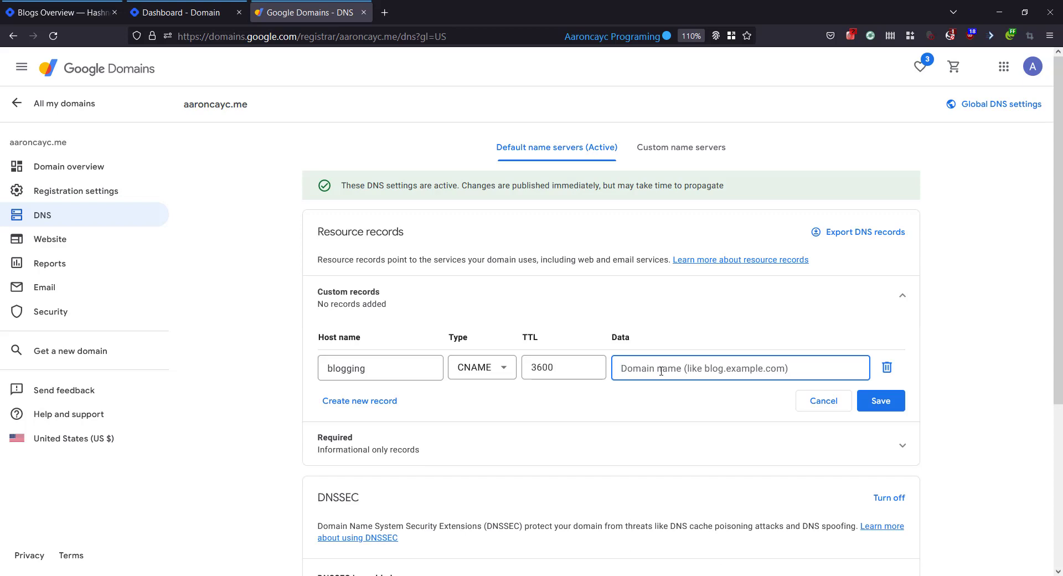
{"action": "key", "text": "ctrl+v"}
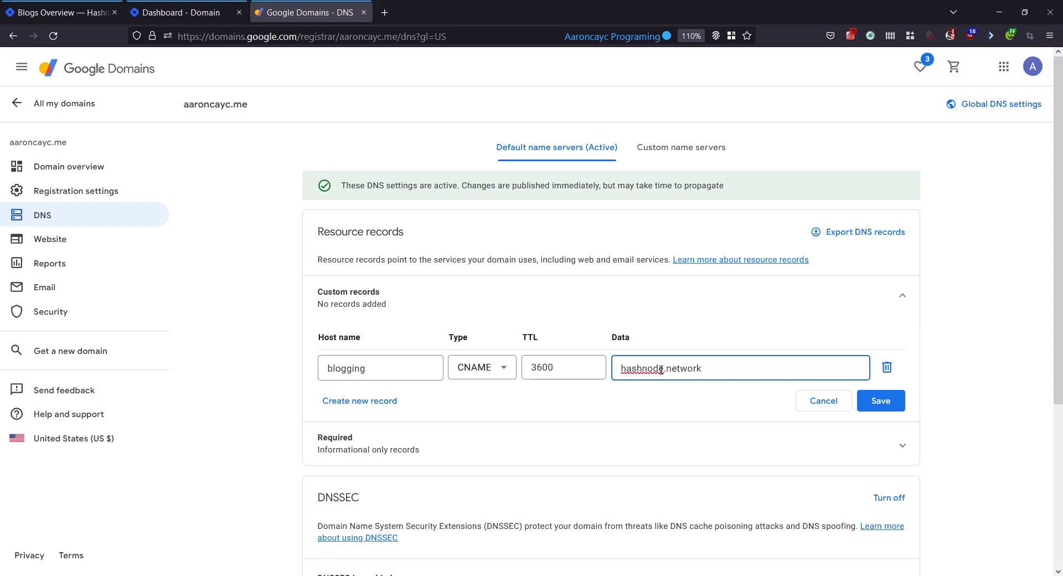
{"action": "left_click", "coordinate": [880, 402]}
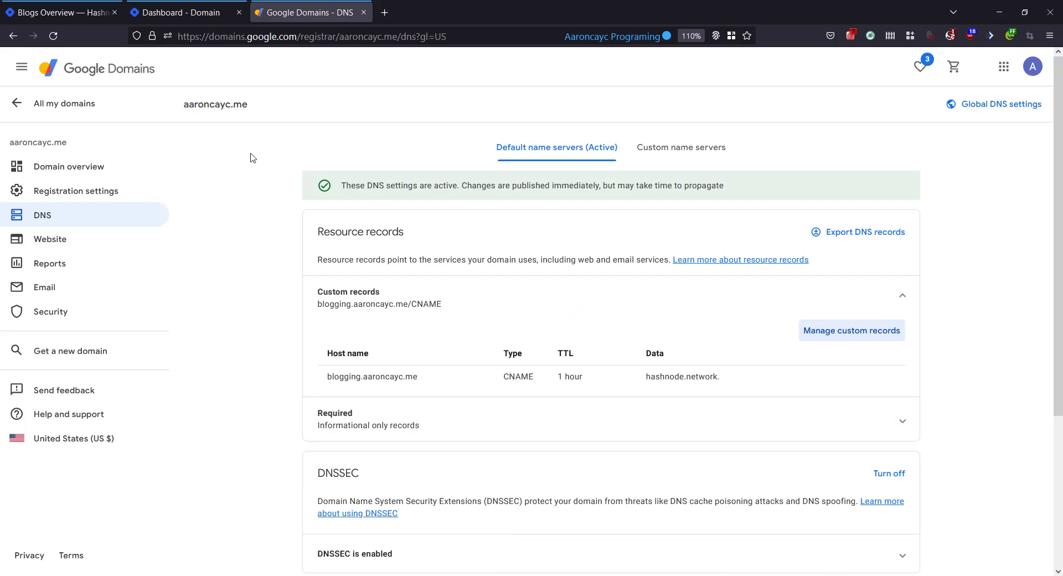
In Hashnode, confirm DNS config, SSL and Status pass for blogging.aaroncayc.me, then copy the domain
{"action": "left_click", "coordinate": [193, 14]}
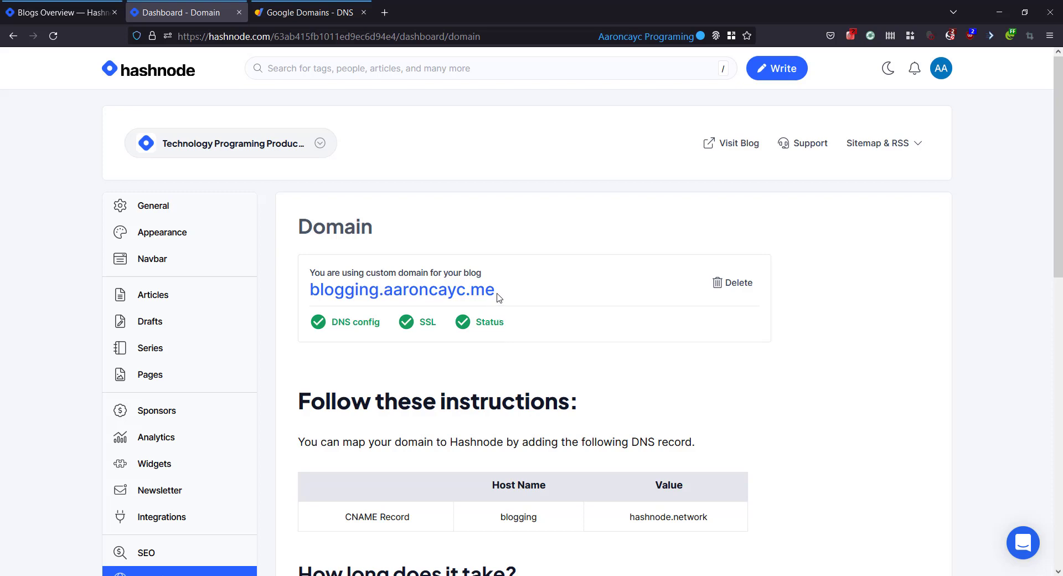
{"action": "left_click_drag", "start_coordinate": [498, 292], "coordinate": [313, 296]}
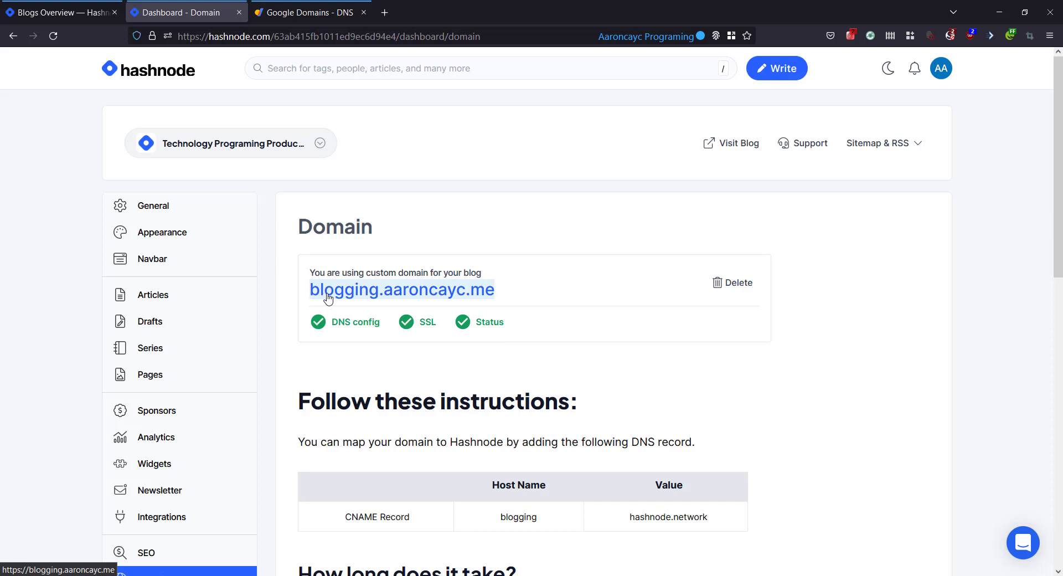
{"action": "right_click", "coordinate": [326, 299]}
{"action": "left_click", "coordinate": [355, 420]}
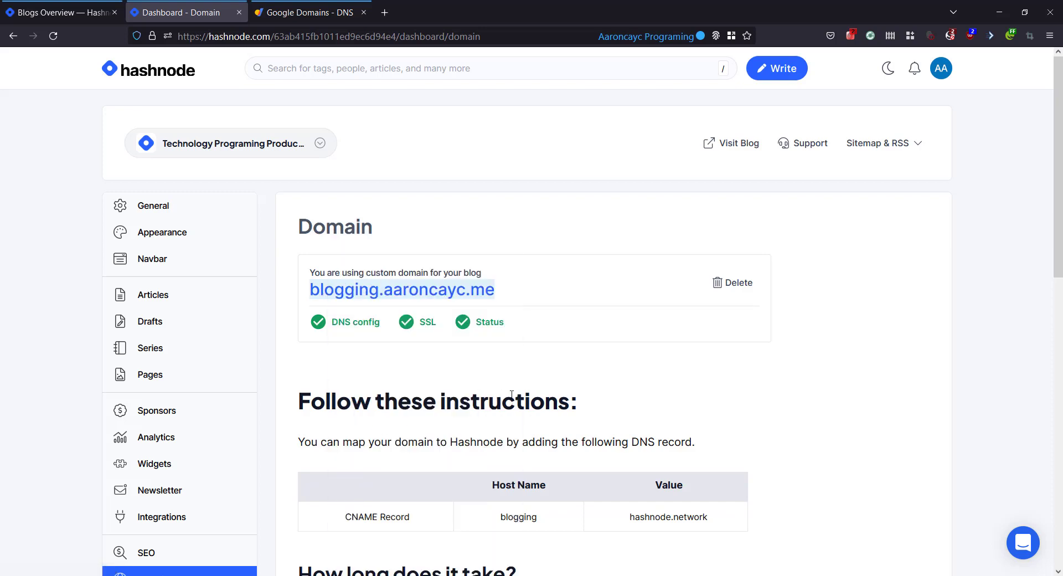
Open blogging.aaroncayc.me in a new tab to view the live 'How To Map Subdomain' blog
{"action": "middle_click", "coordinate": [429, 302]}
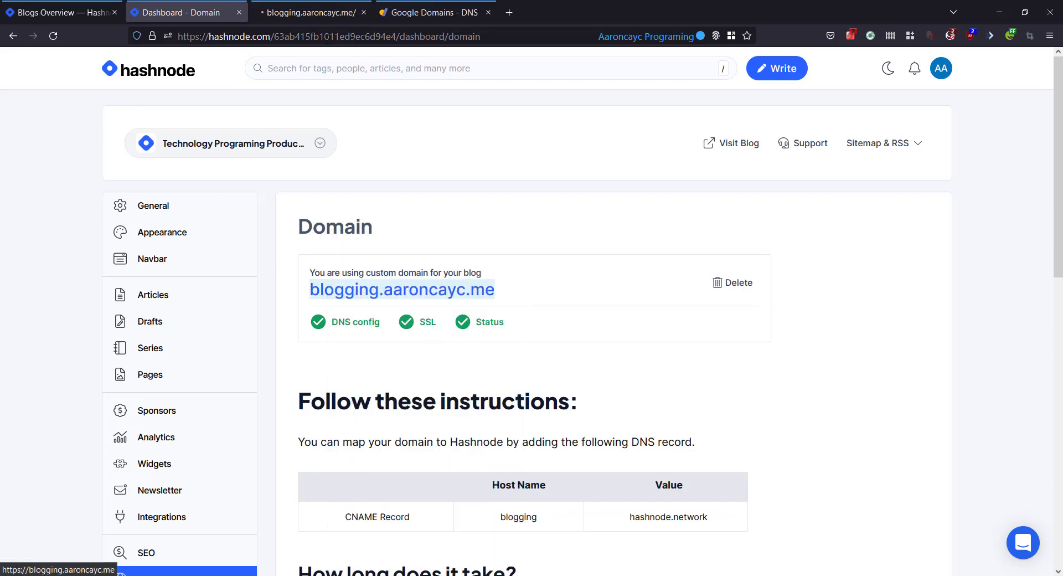
{"action": "left_click", "coordinate": [320, 12]}
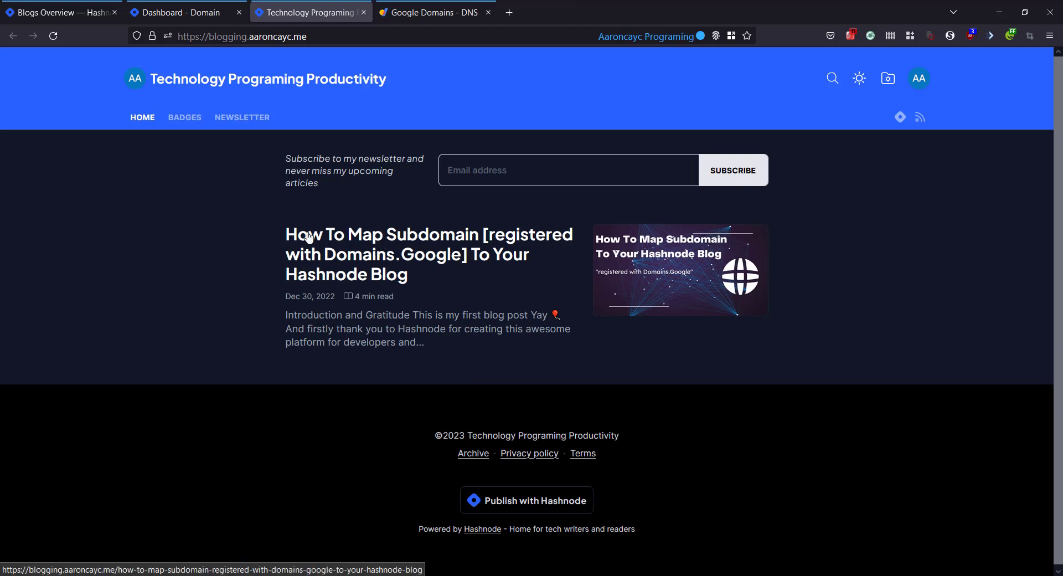
Open the How To Map Subdomain post and scroll down to its Step 7 DNS entries
{"action": "left_click", "coordinate": [401, 258]}
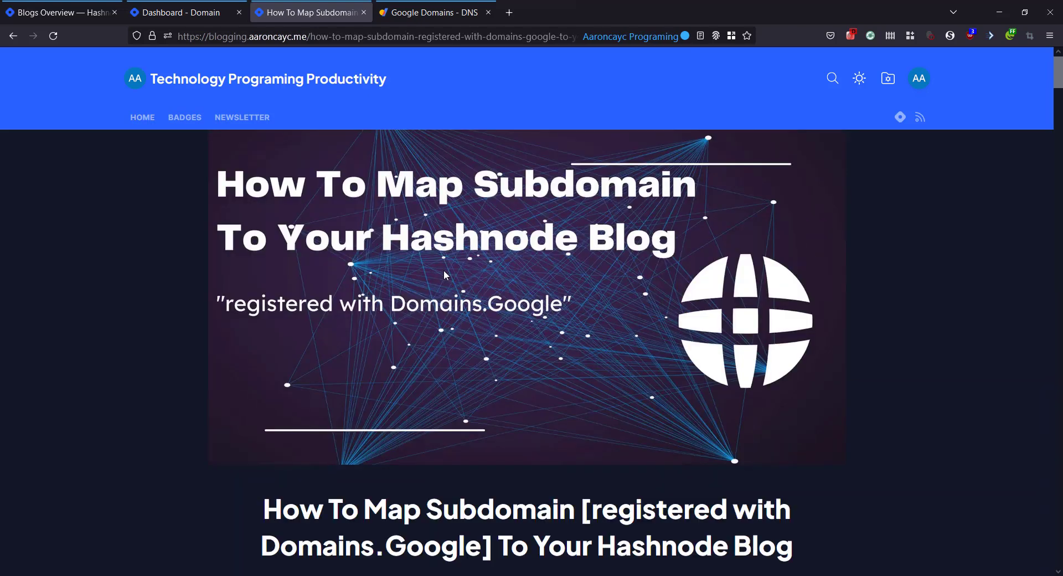
{"action": "left_click_drag", "start_coordinate": [1054, 78], "coordinate": [1057, 108]}
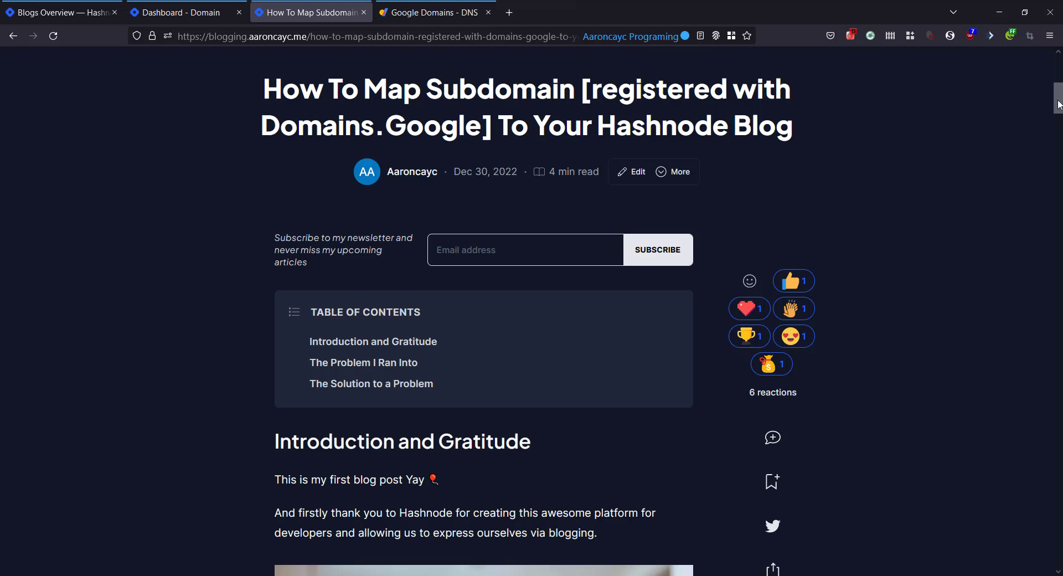
{"action": "left_click_drag", "start_coordinate": [1057, 108], "coordinate": [1021, 403]}
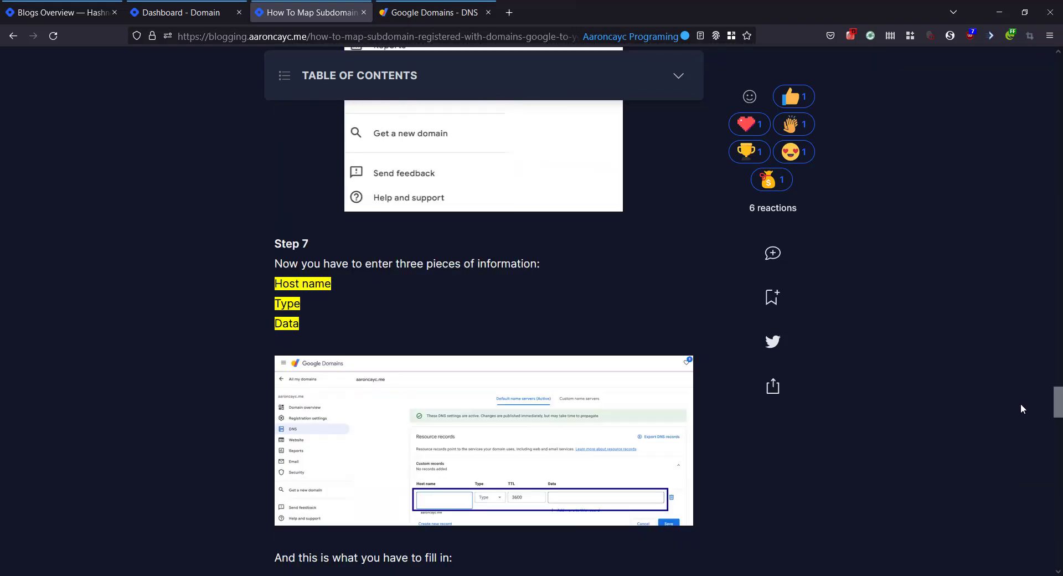